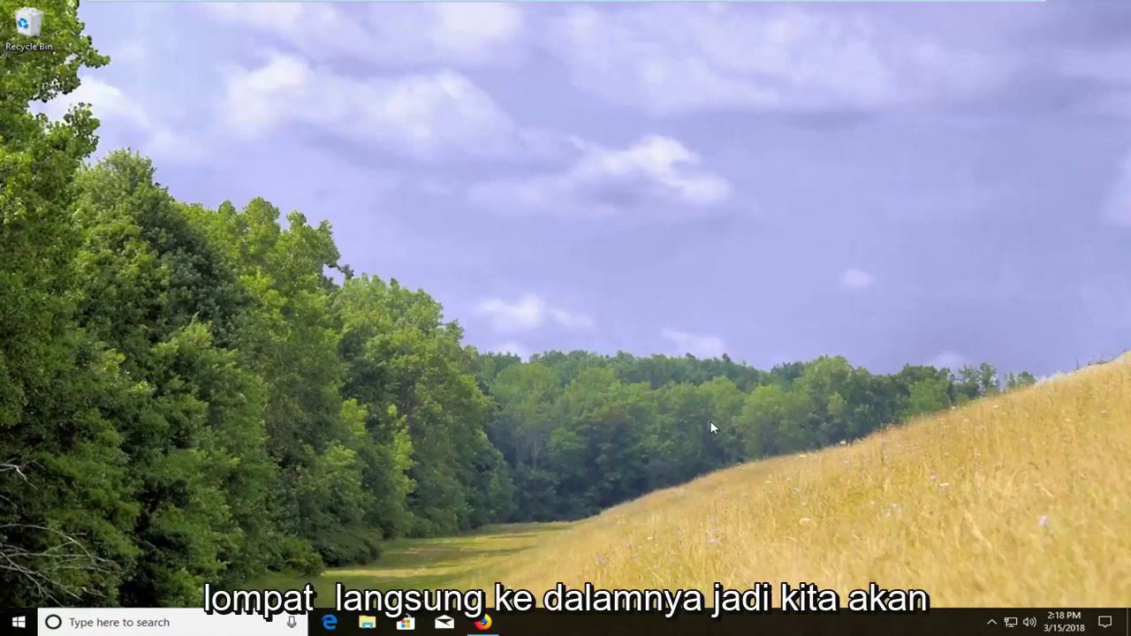
- Open Firefox and search Google for 'chrome'
click(482, 622)
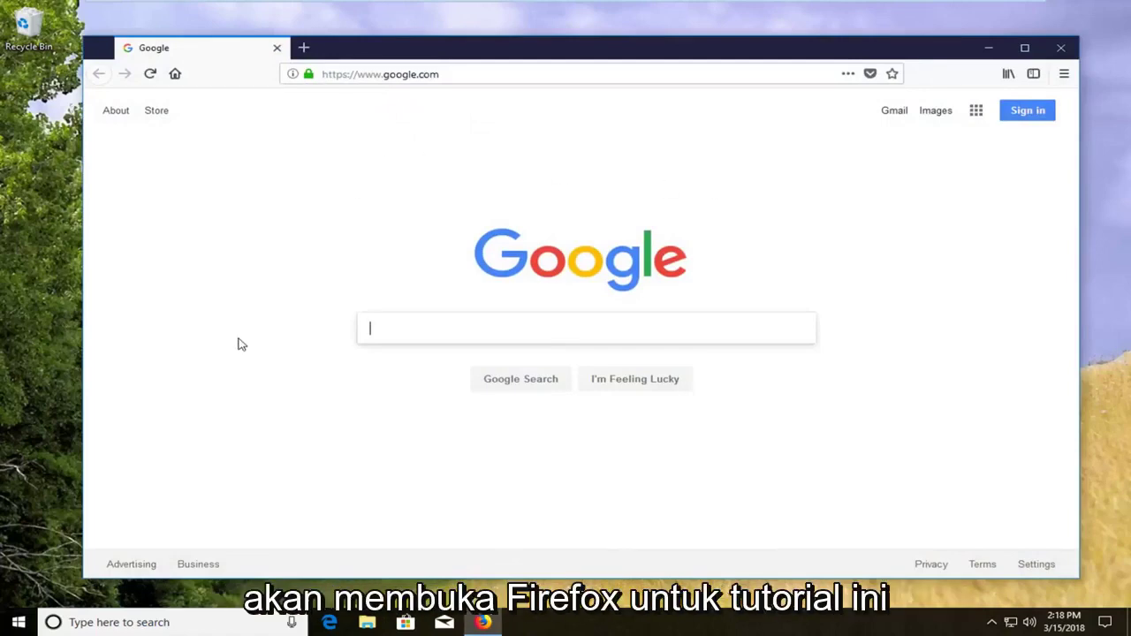
text(c)
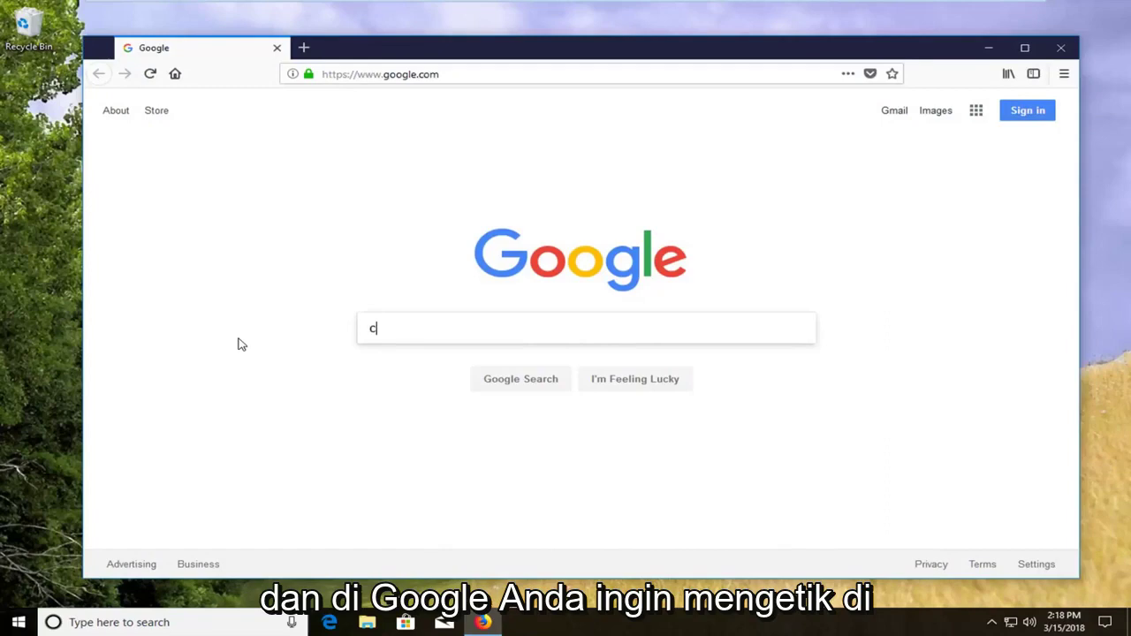
text(hrome)
key(Return)
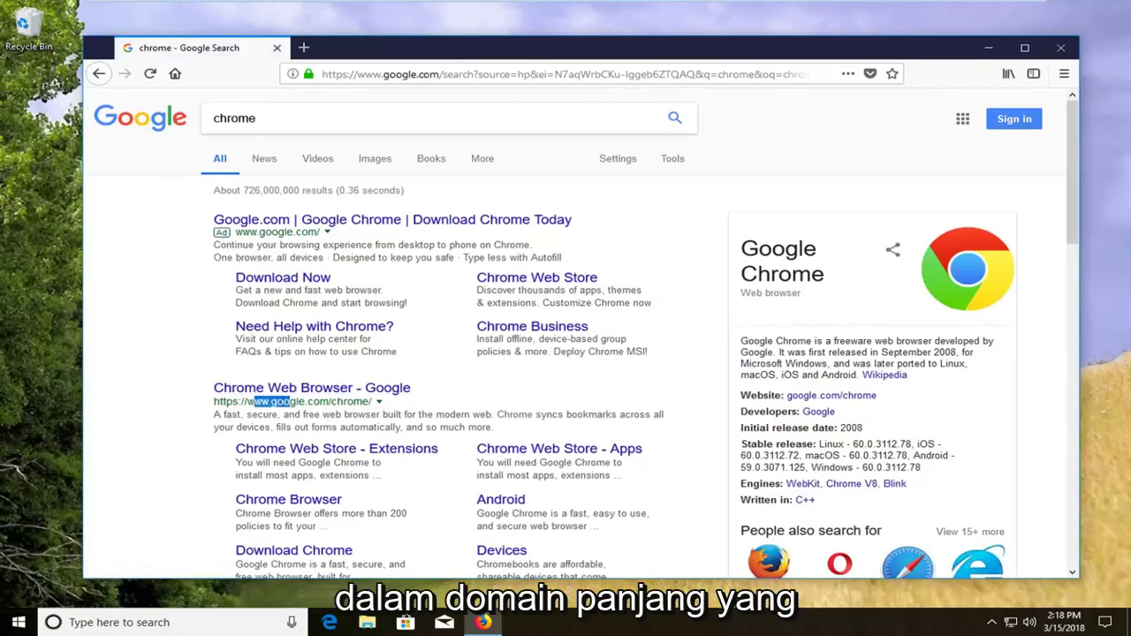
- Open the 'Chrome Web Browser - Google' result at google.com/chrome
click(273, 390)
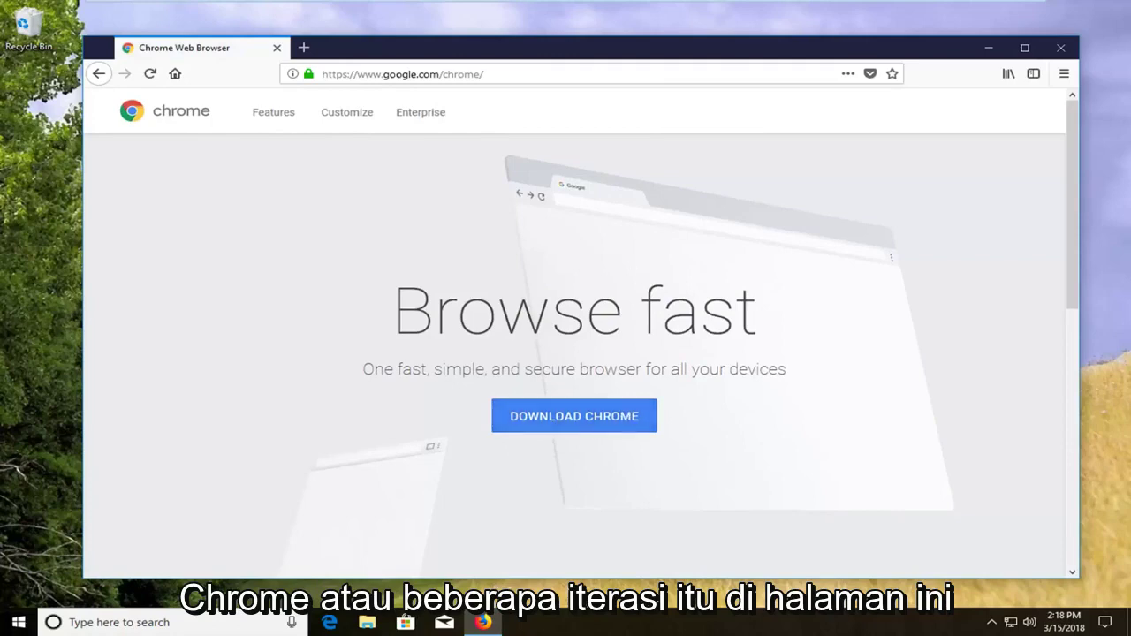
- Download Chrome, accepting the terms and saving ChromeSetup.exe
click(518, 426)
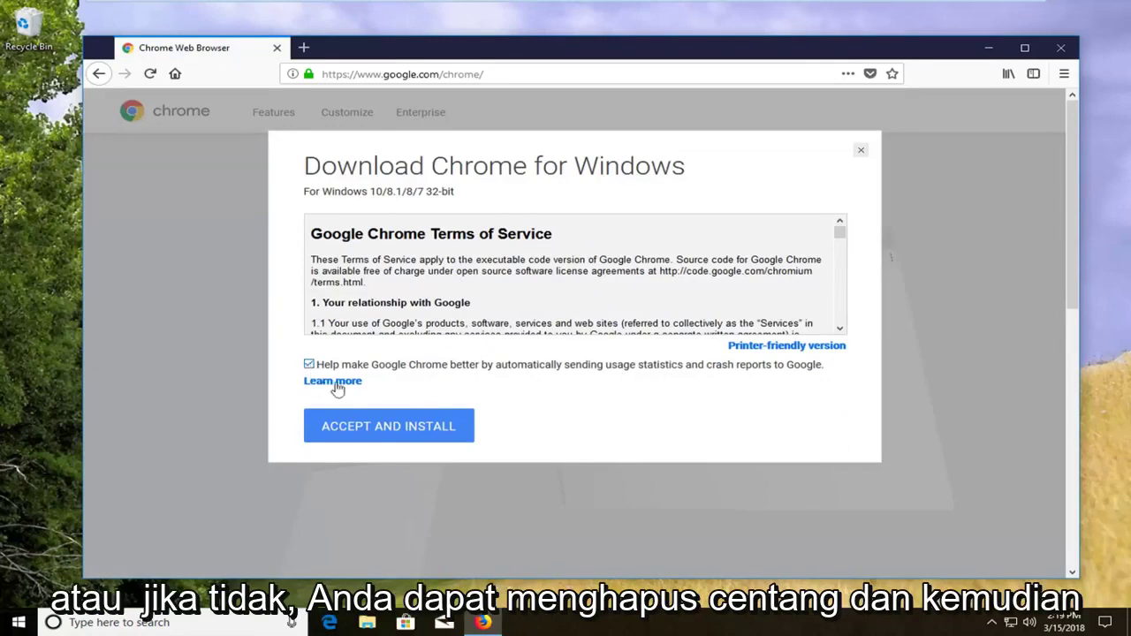
click(366, 430)
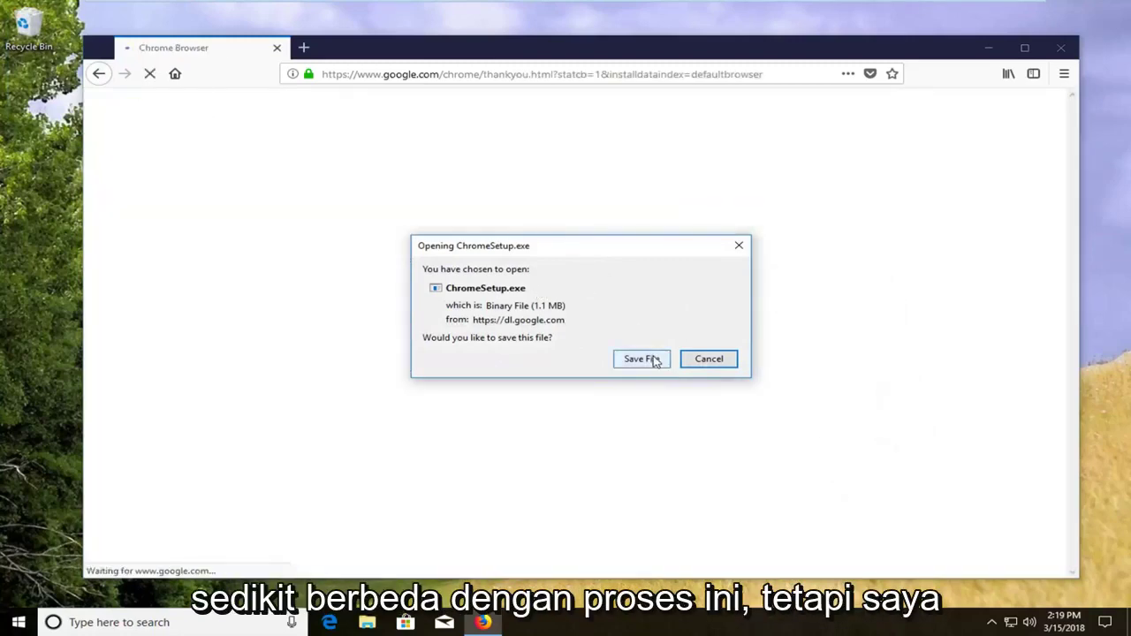
click(648, 359)
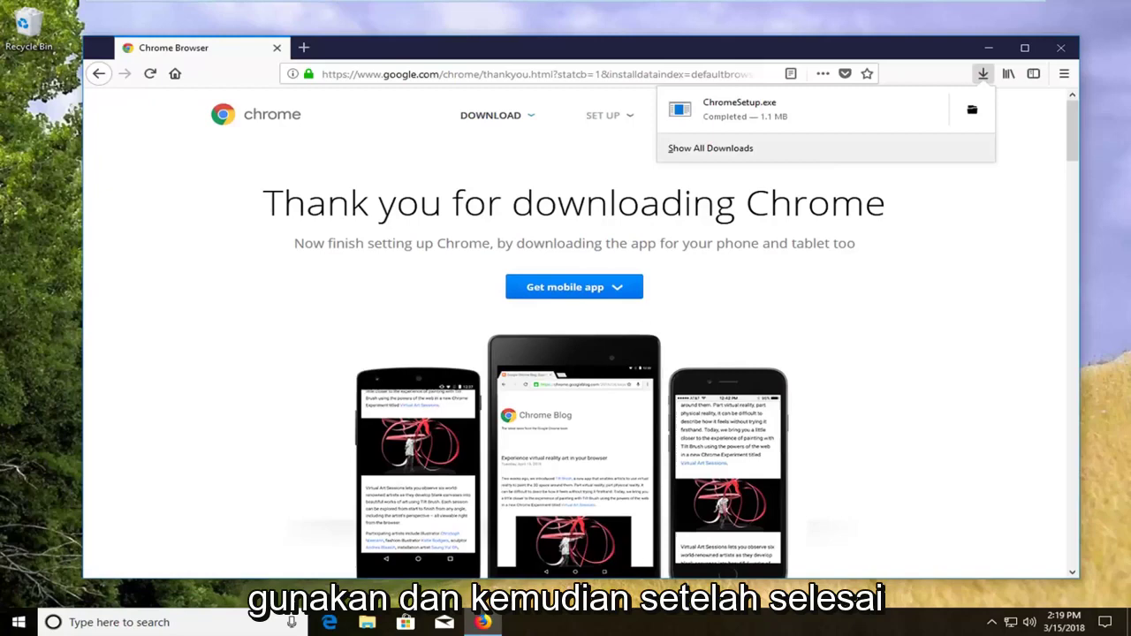
- Run the downloaded ChromeSetup.exe installer from Firefox's downloads
click(733, 118)
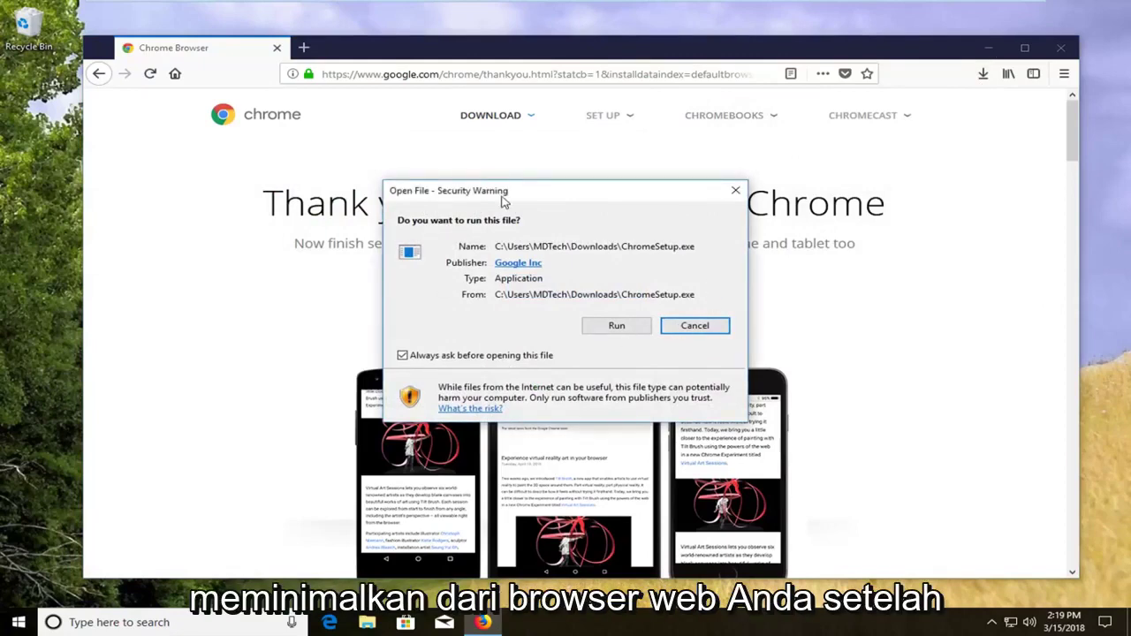
click(616, 326)
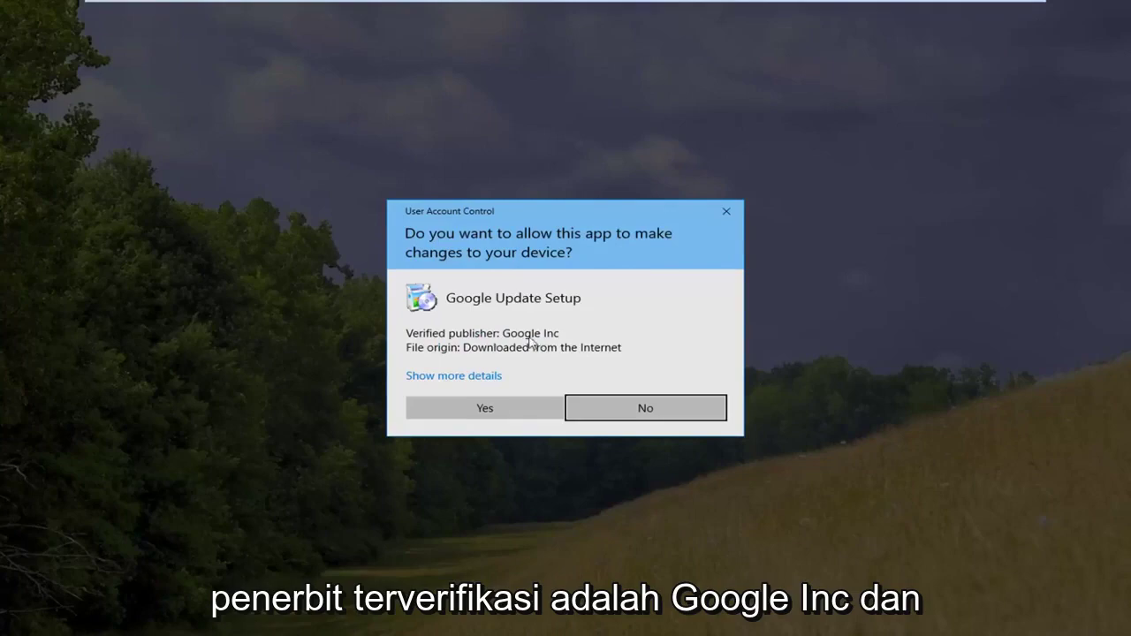
- Approve Google Update Setup in User Account Control and let Chrome install
click(481, 409)
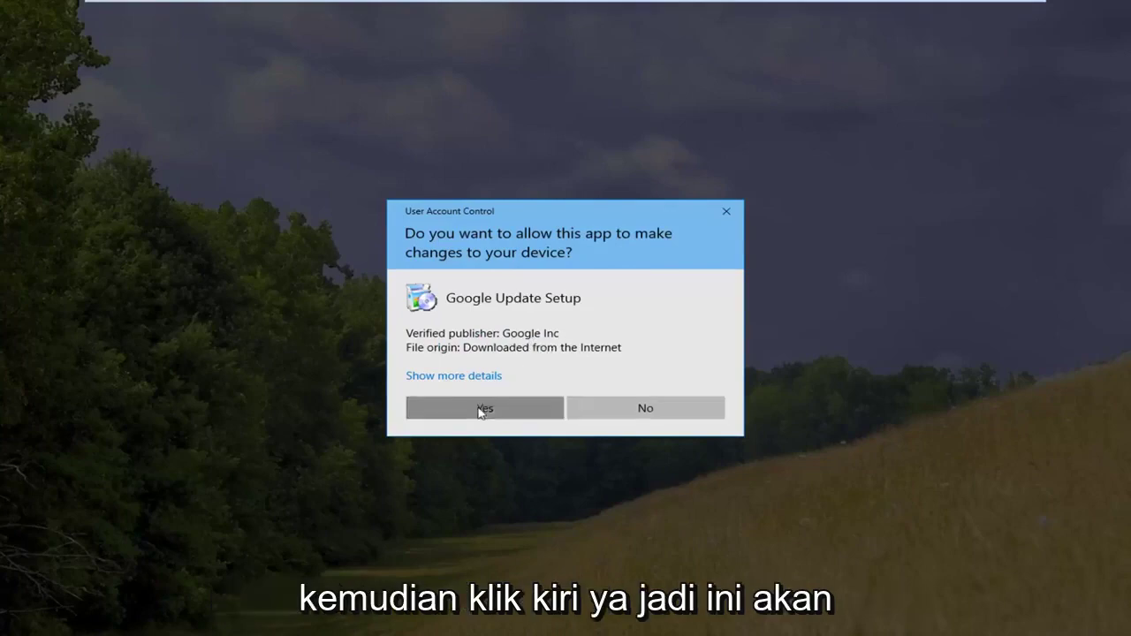
click(983, 42)
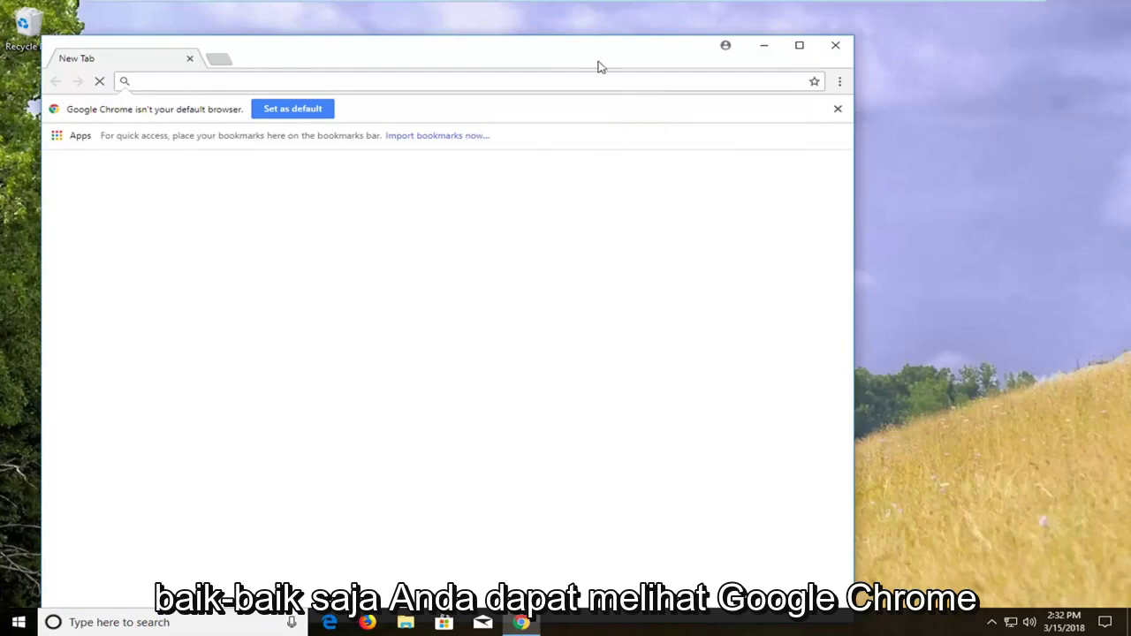
- Dismiss Chrome's default-browser notice and minimize the Chrome window
mouse_move(598, 68)
mouse_down()
mouse_move(626, 45)
mouse_move(663, 56)
mouse_up()
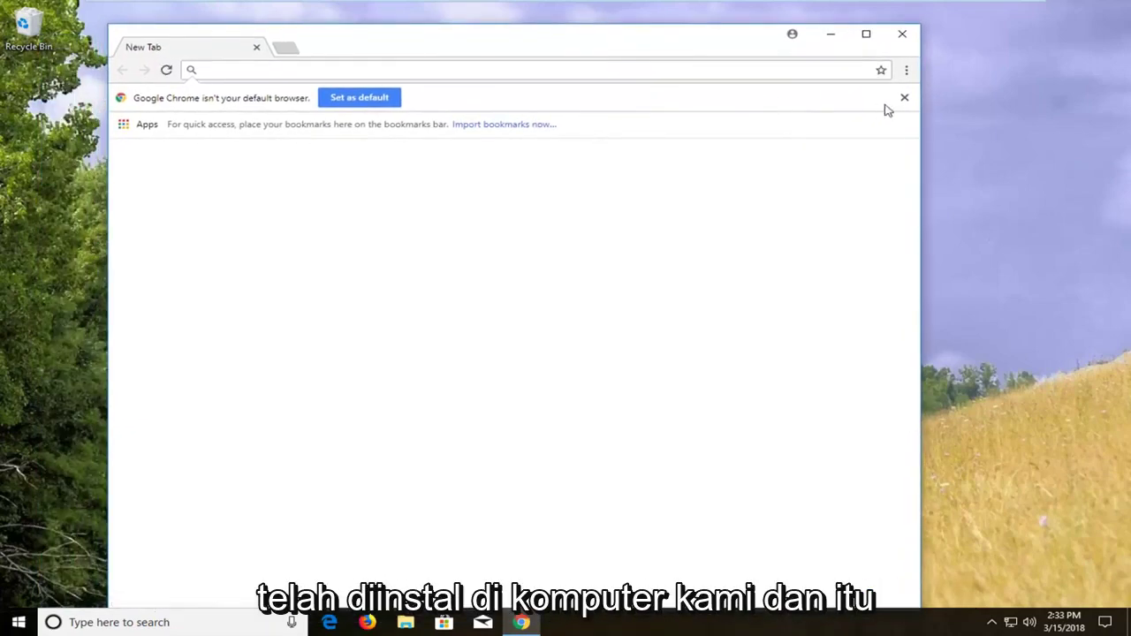
click(904, 97)
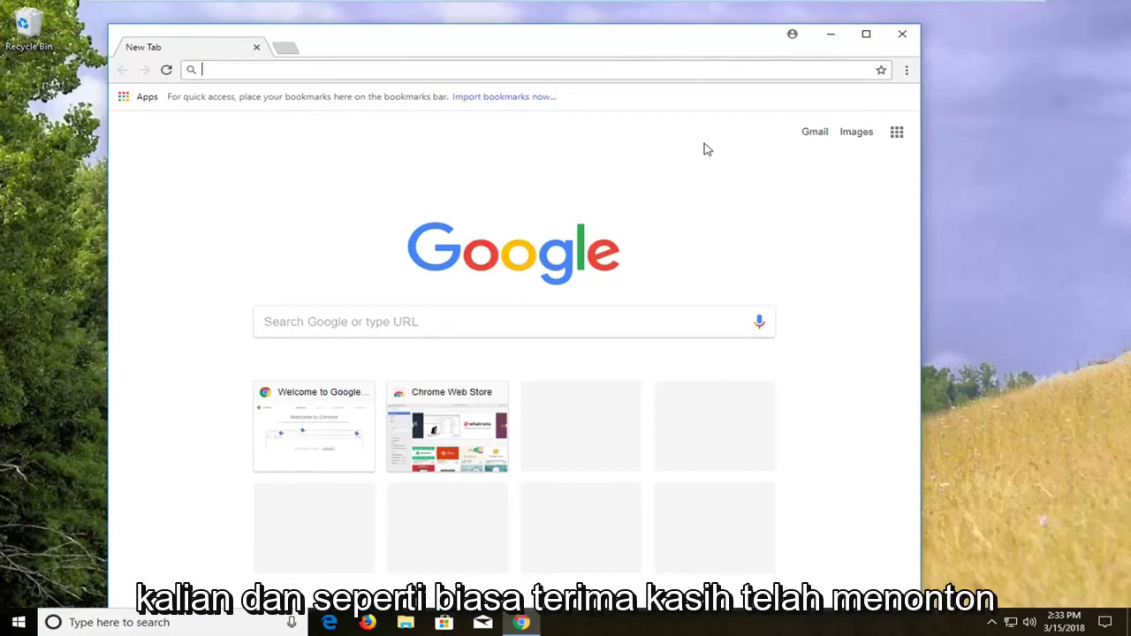
click(827, 41)
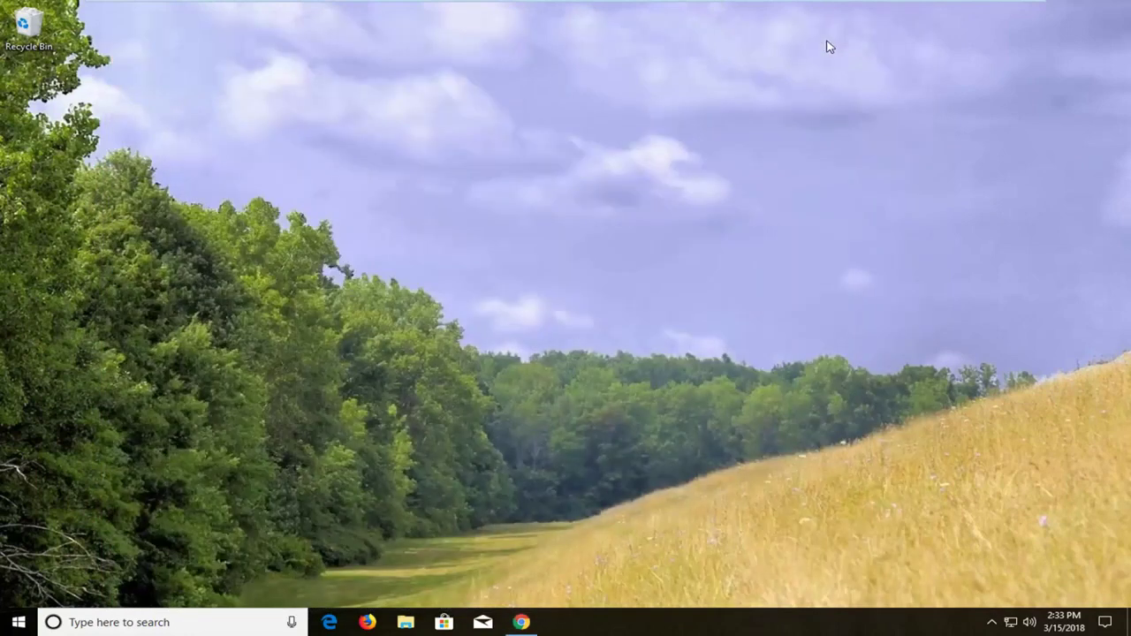